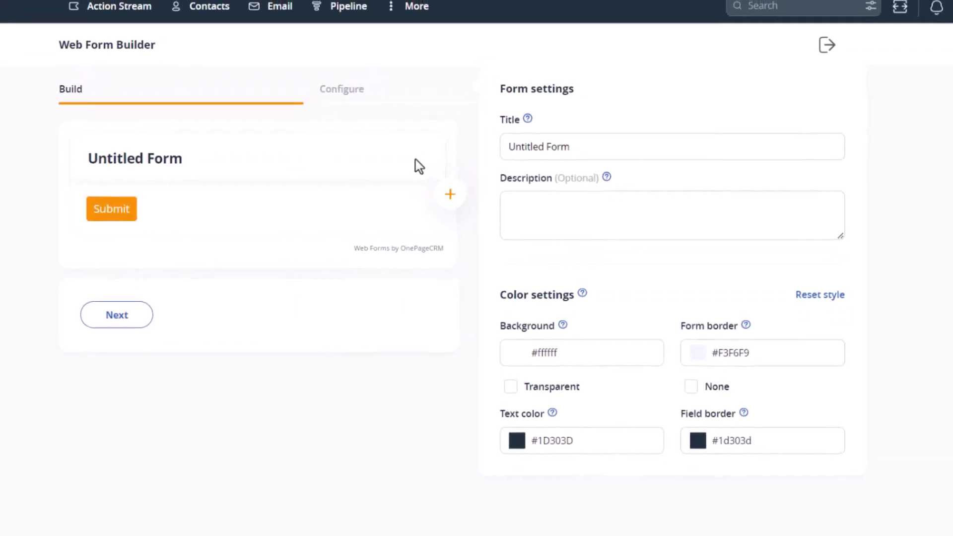
Title the form 'Website Landing Page' and add a lead-gen description.
left_click(573, 171)
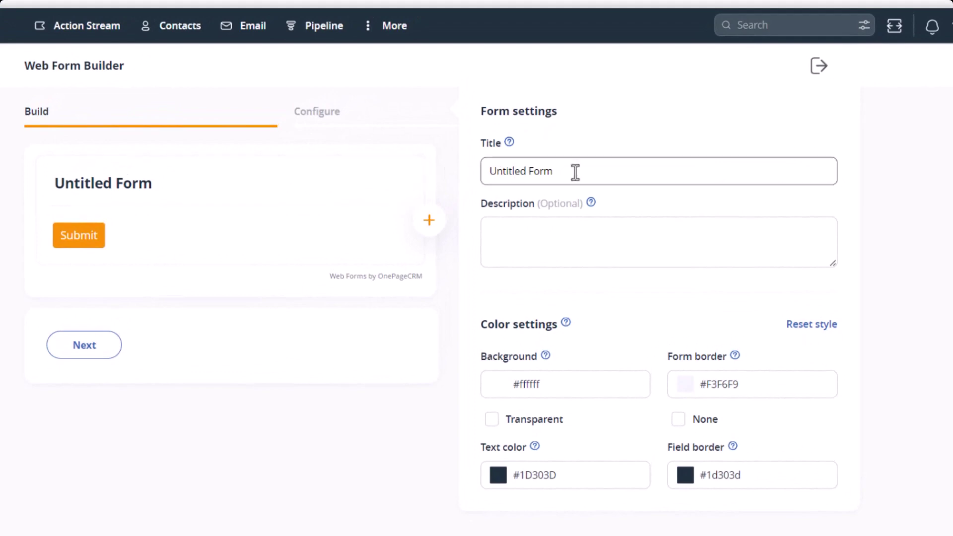
key("ctrl+a")
type("Website Landing Page")
left_click(659, 242)
type("Lead gen form for new visitors")
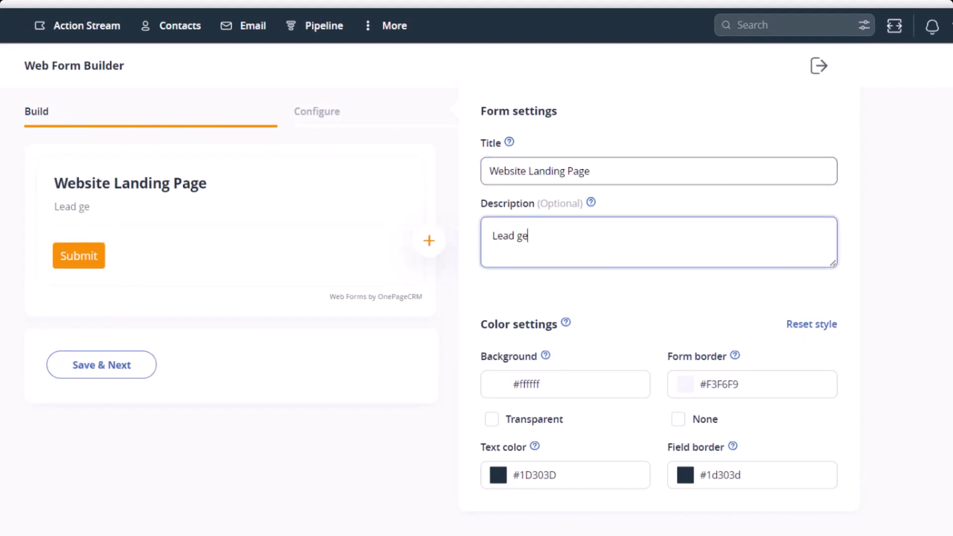
scroll(660, 244, "down", 1)
scroll(661, 244, "down", 2)
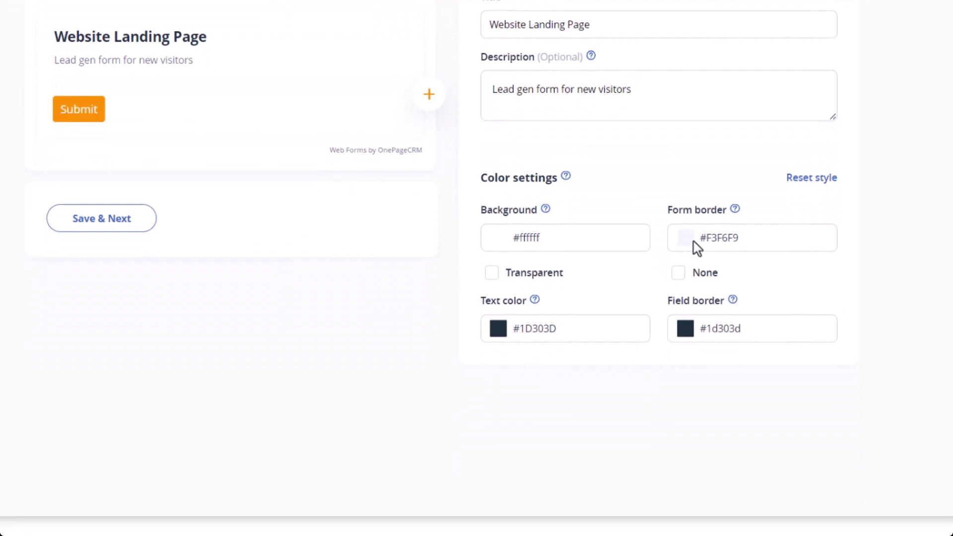
Set both the form border and field borders to orange.
left_click(692, 244)
left_click(697, 417)
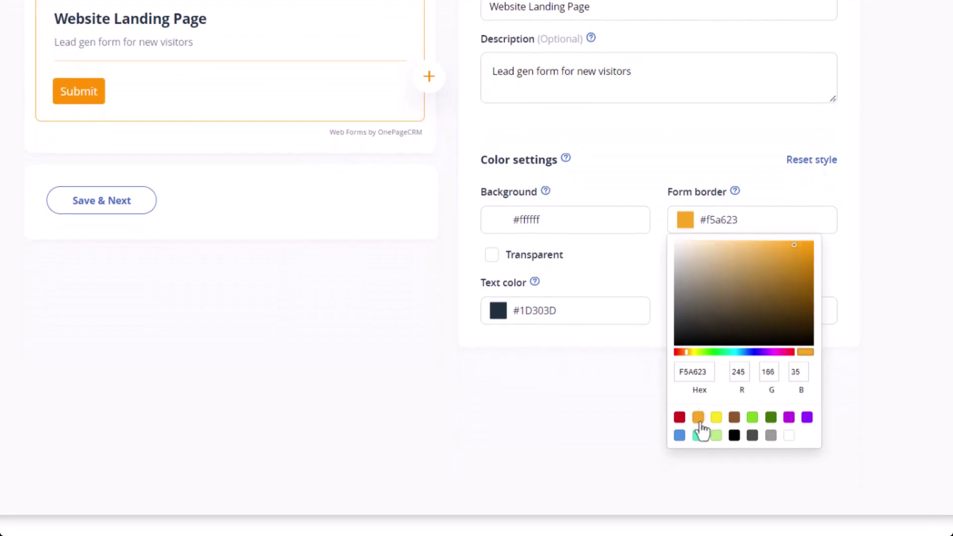
left_click(683, 311)
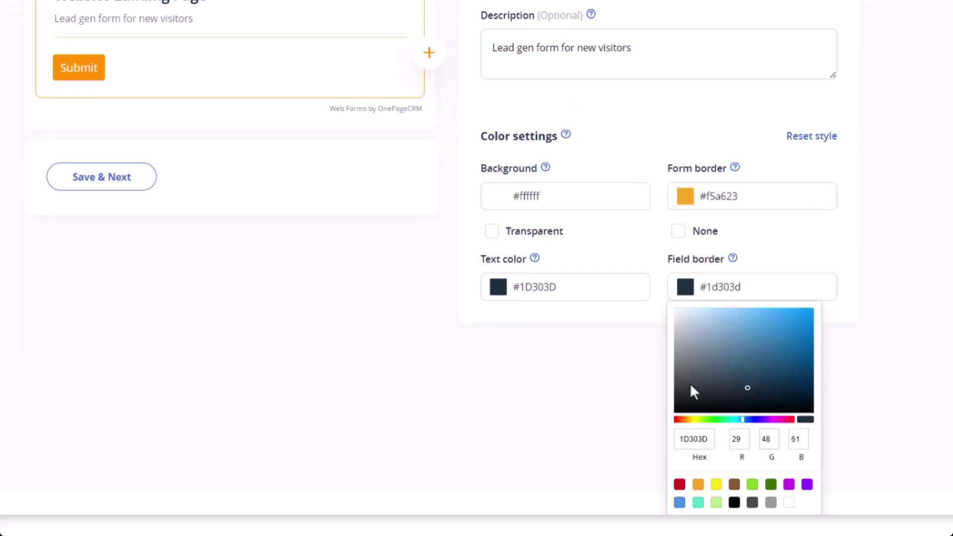
left_click(697, 485)
scroll(700, 491, "up", 3)
Relabel the submit button 'Sign Up' and give it the outline style.
left_click(128, 212)
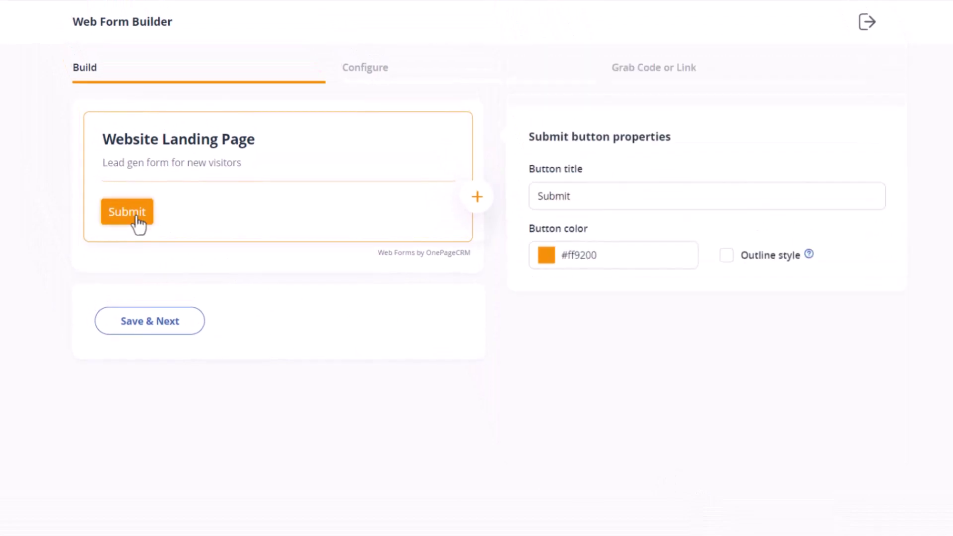
double_click(534, 213)
type("Sign")
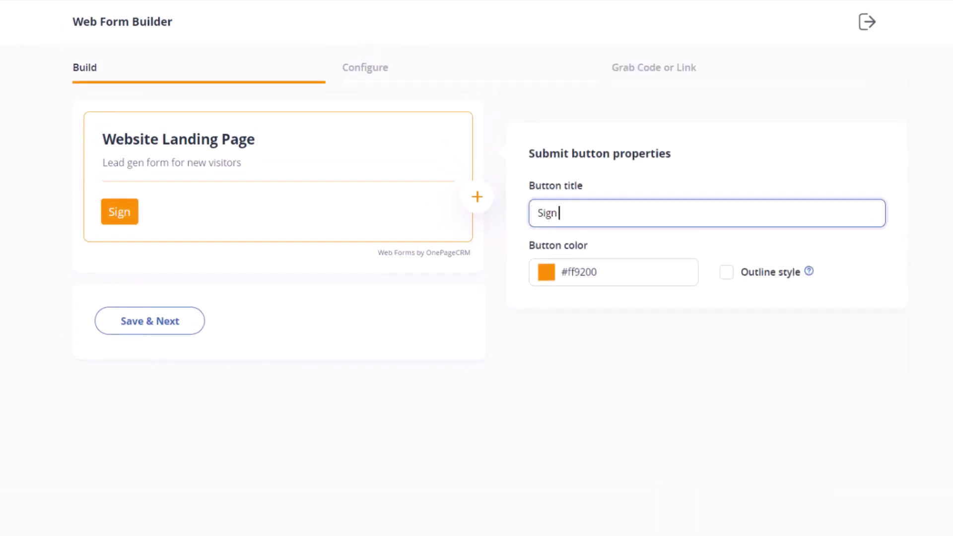
type(" Up")
left_click(609, 245)
left_click(726, 272)
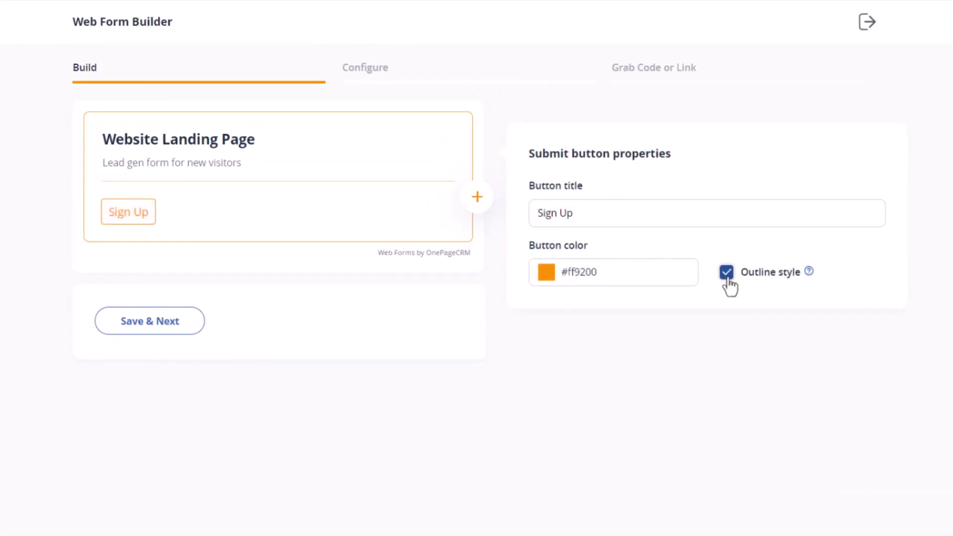
left_click(476, 197)
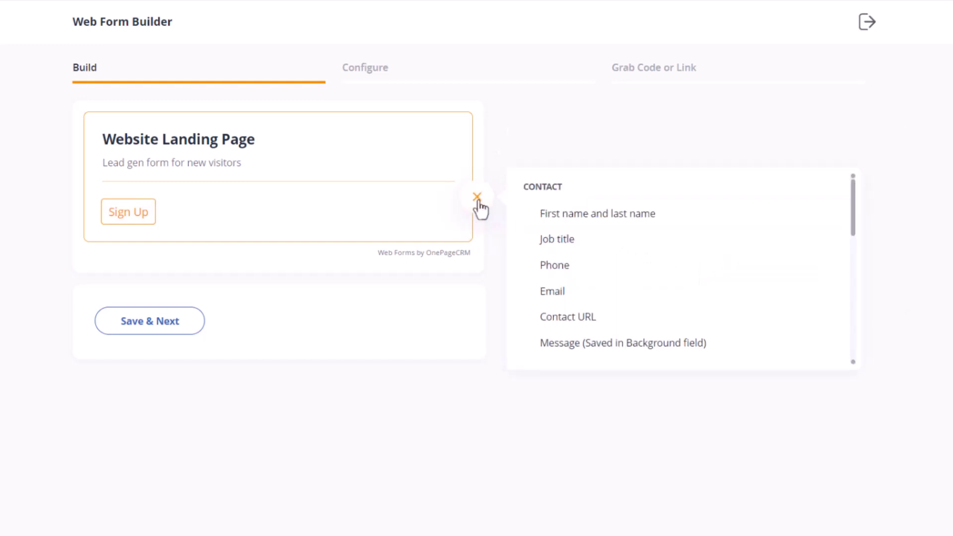
left_click(568, 215)
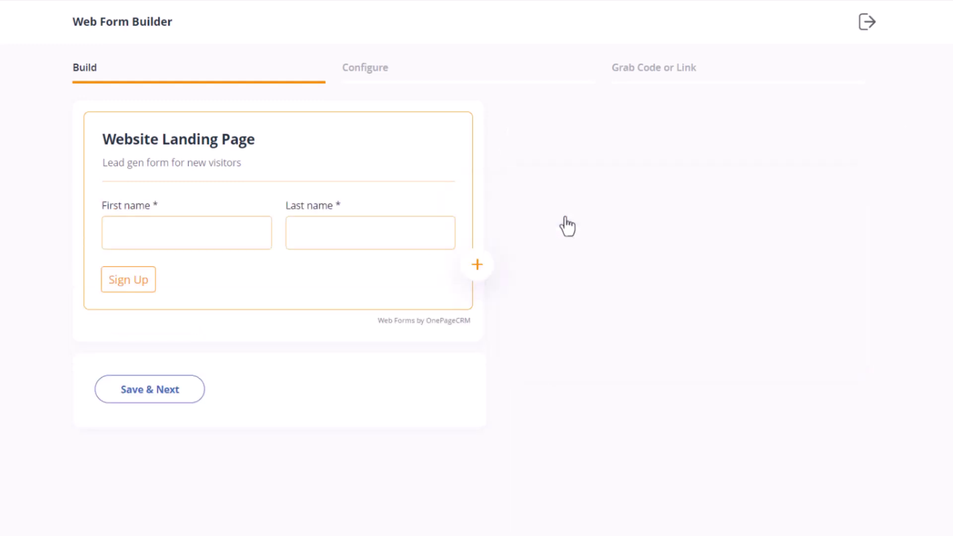
left_click(477, 264)
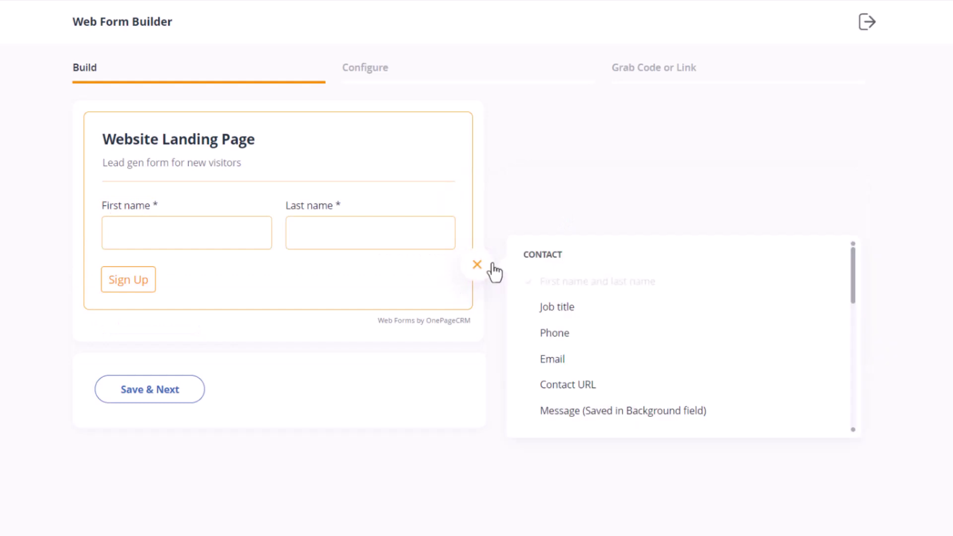
left_click(577, 359)
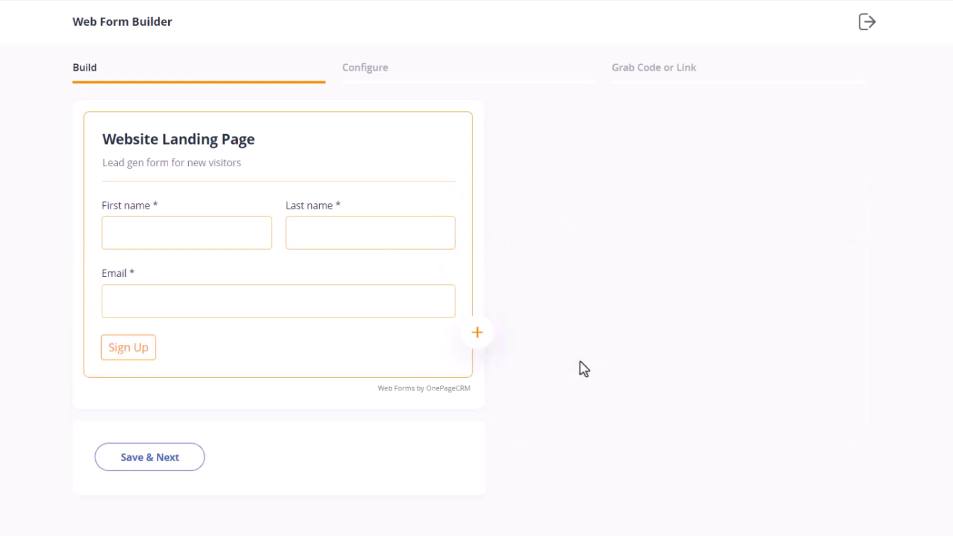
left_click(389, 309)
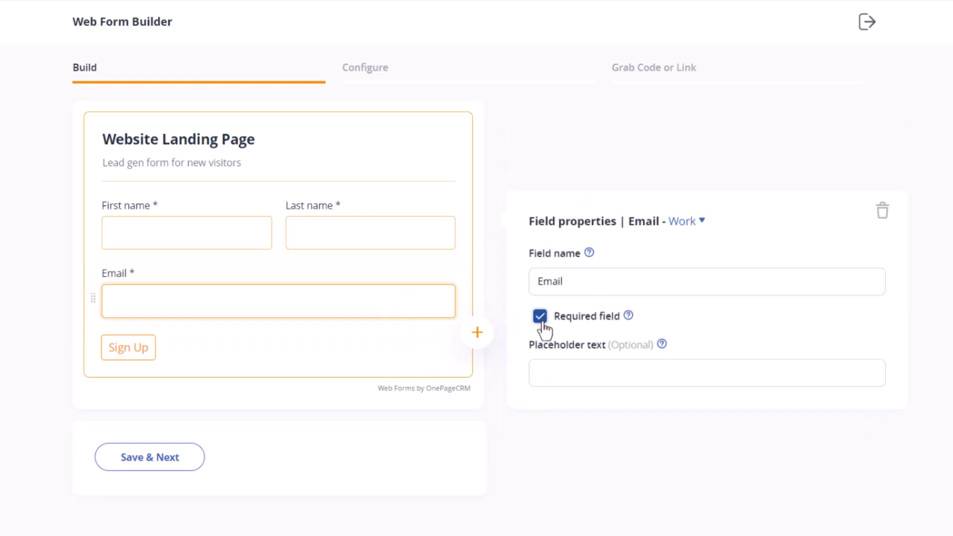
left_click(547, 372)
type("exam")
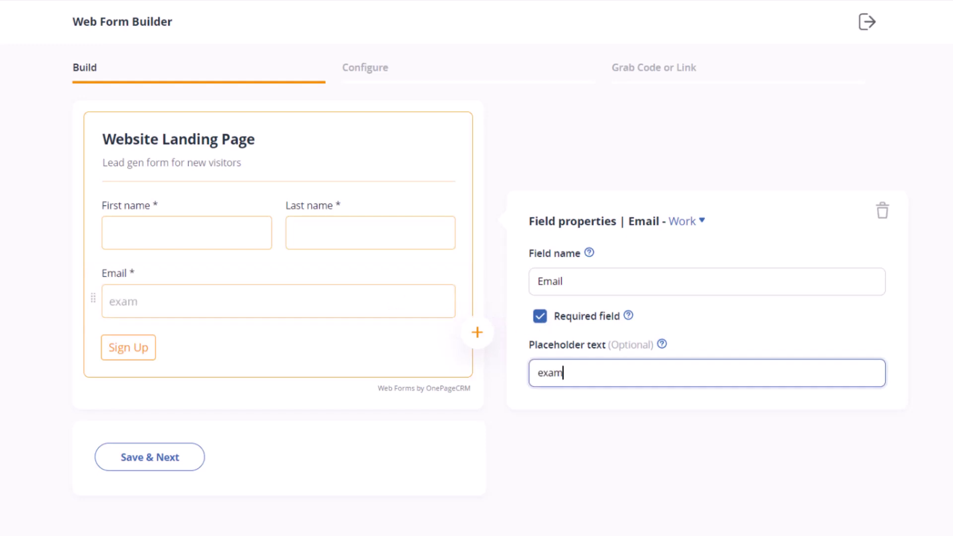
type("ple@gmai")
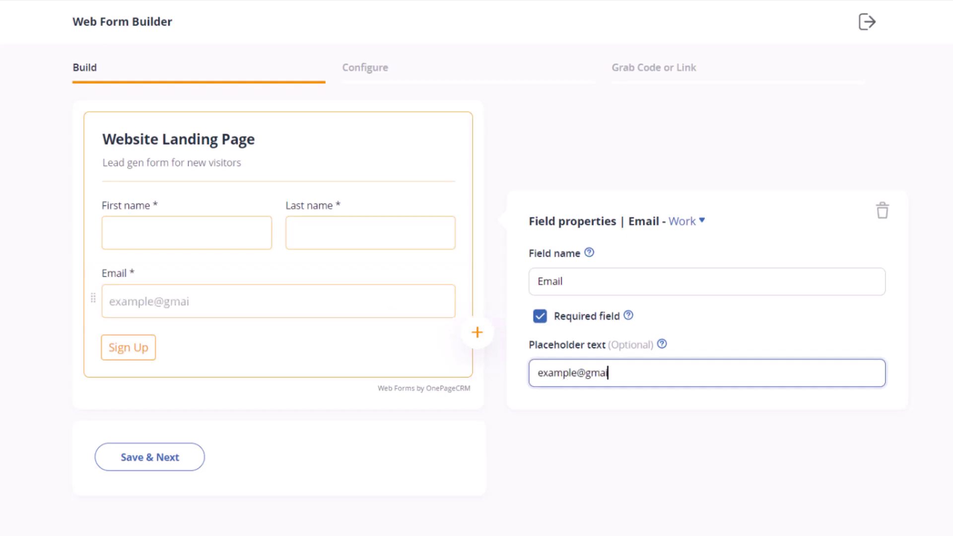
type("l.com")
left_click(644, 403)
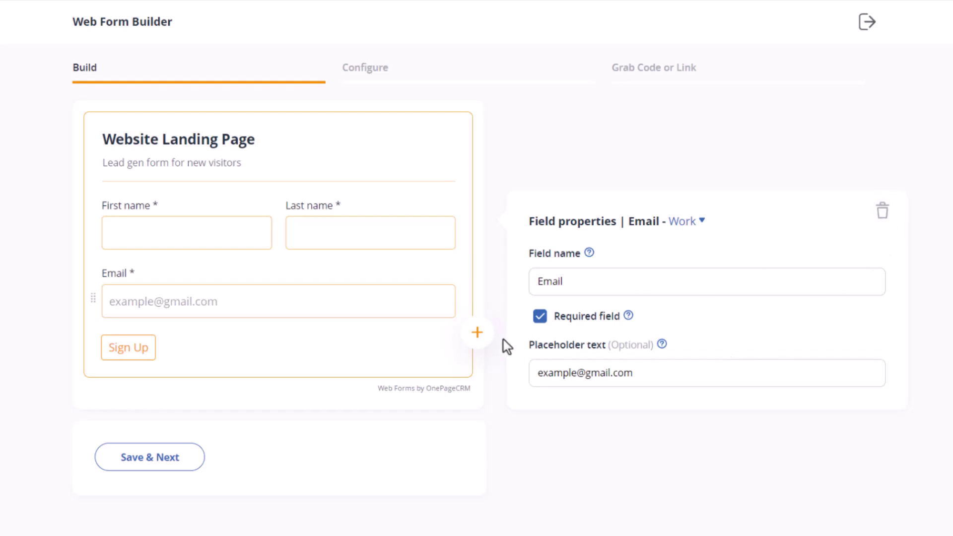
Add an Organization field and a consent checkbox below it.
left_click(478, 332)
scroll(596, 358, "down", 3)
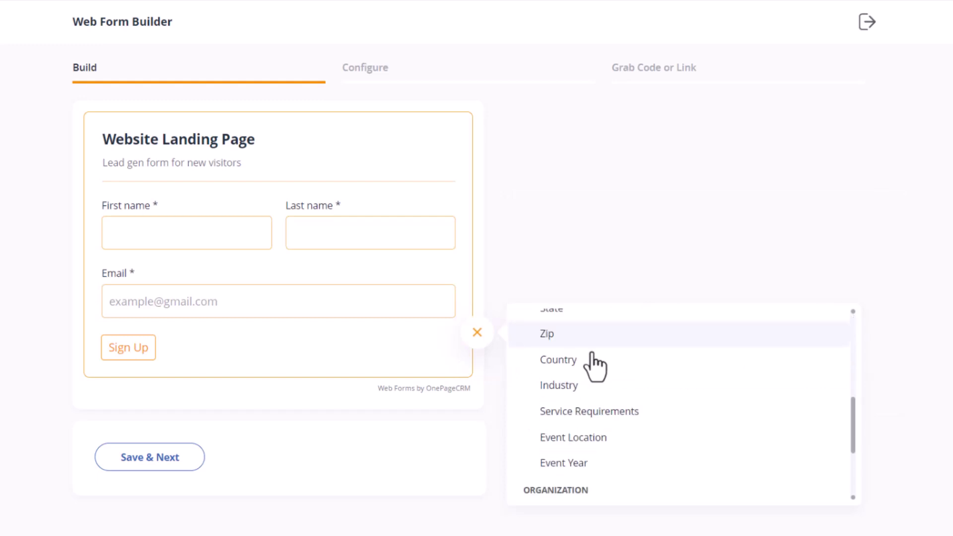
scroll(596, 357, "down", 2)
left_click(569, 427)
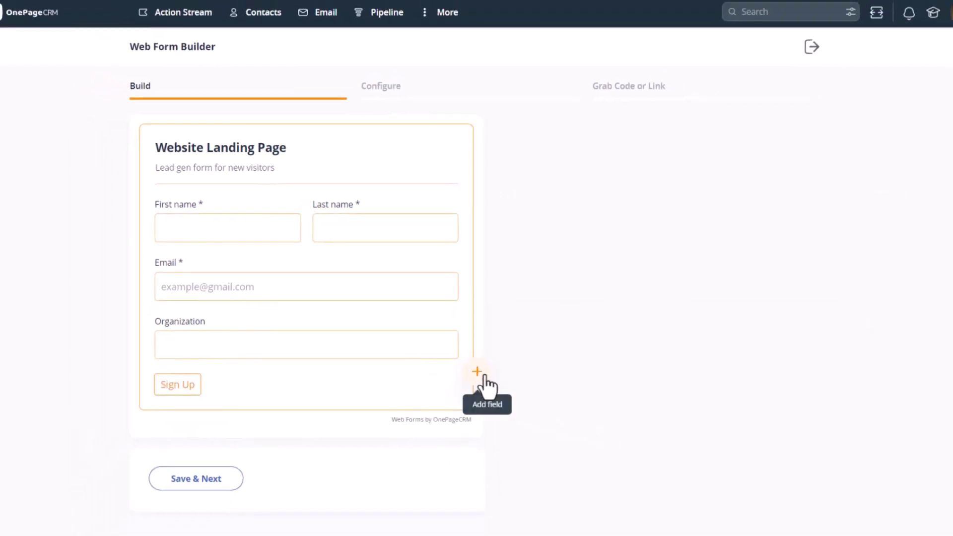
left_click(477, 350)
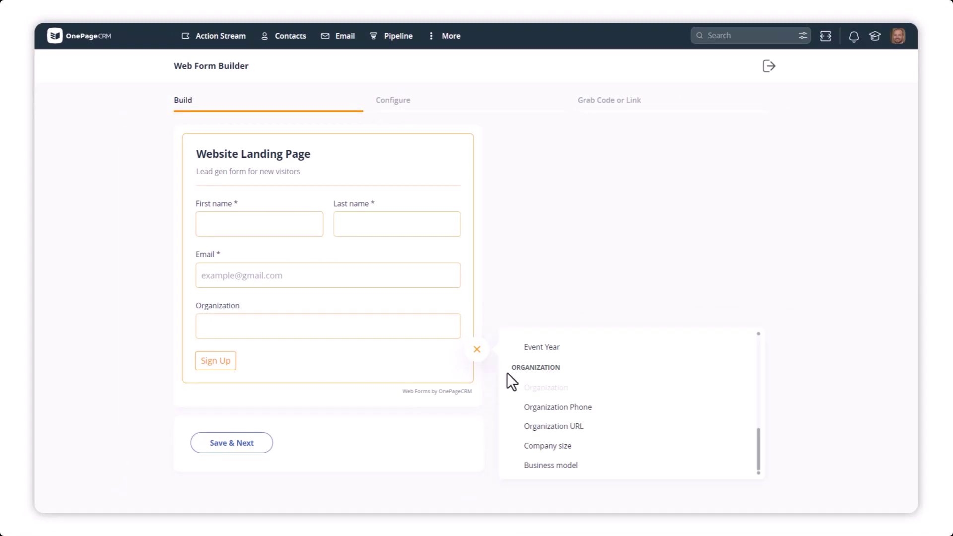
scroll(514, 377, "up", 3)
scroll(514, 377, "up", 1)
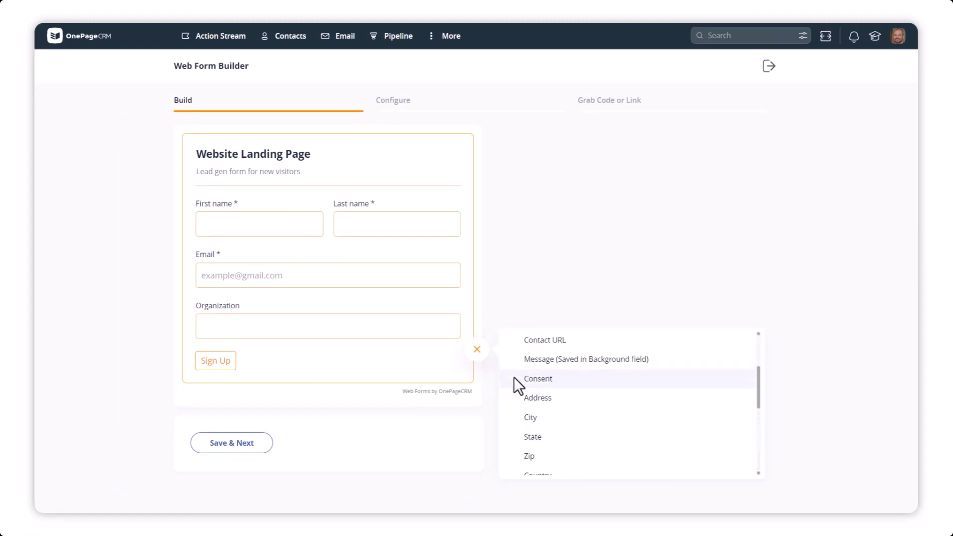
left_click(518, 382)
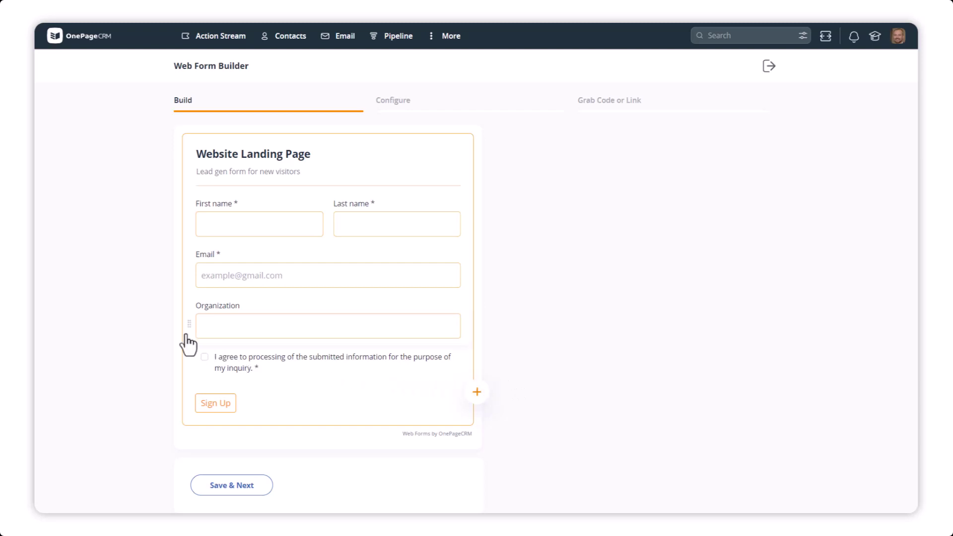
left_click_drag(189, 325, 194, 325)
Save the form and keep 'Display message' as the after-submission behaviour.
left_click(224, 485)
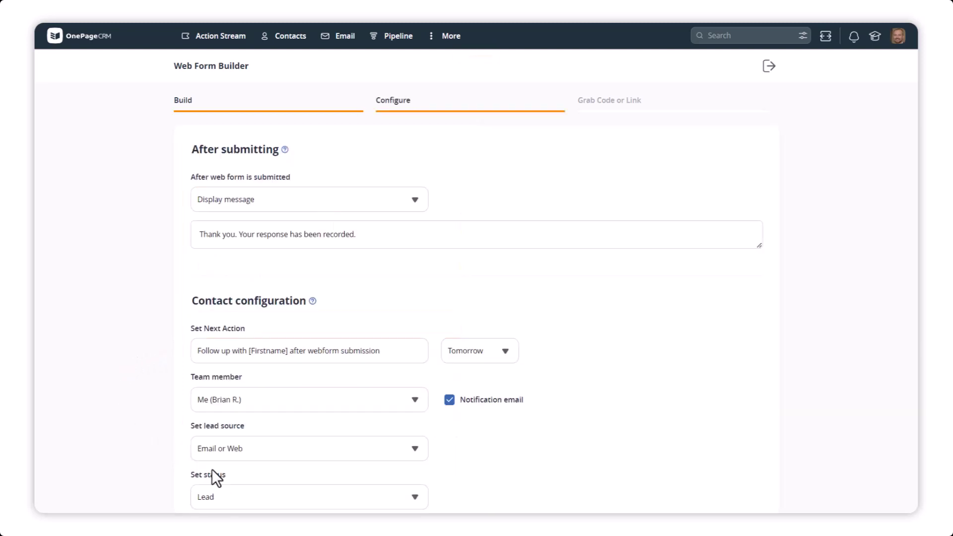
left_click(216, 200)
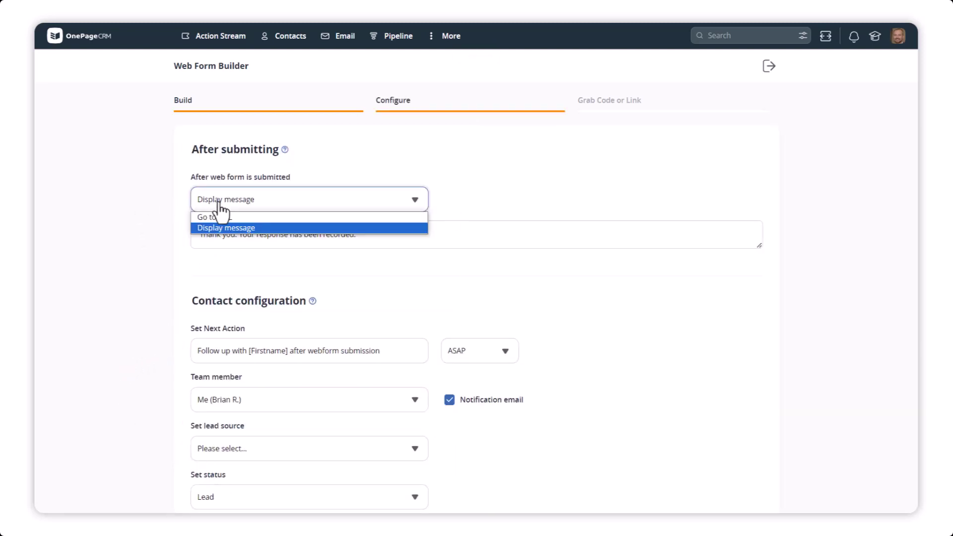
left_click(220, 216)
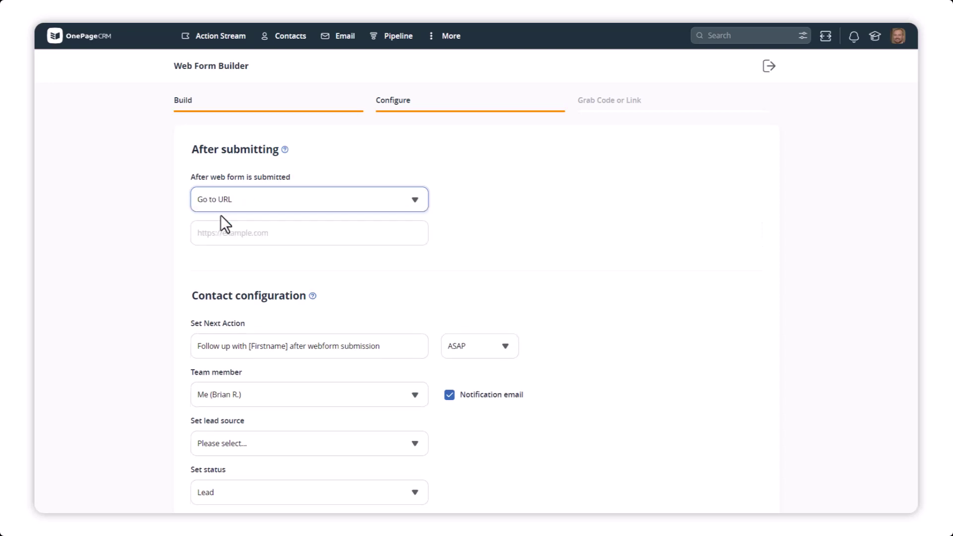
left_click(220, 200)
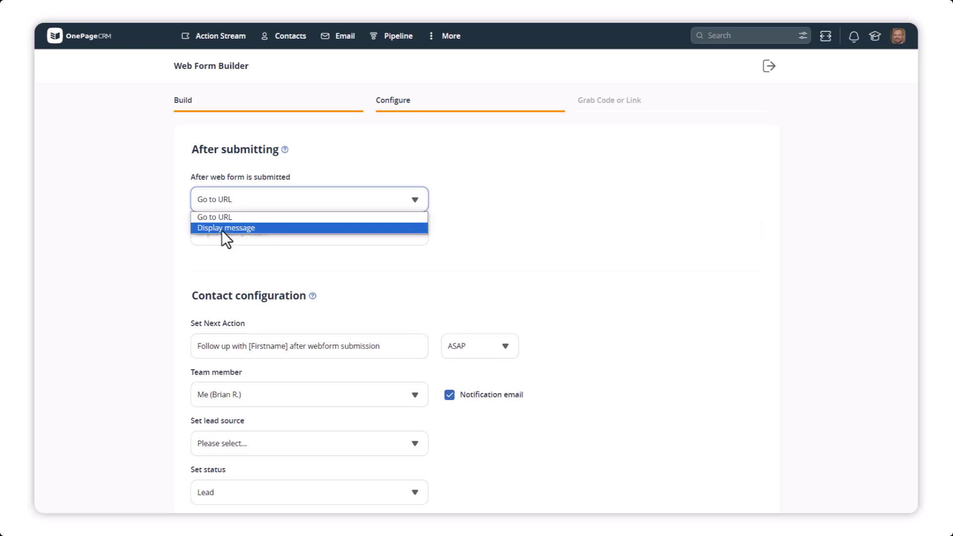
left_click(223, 231)
left_click(141, 225)
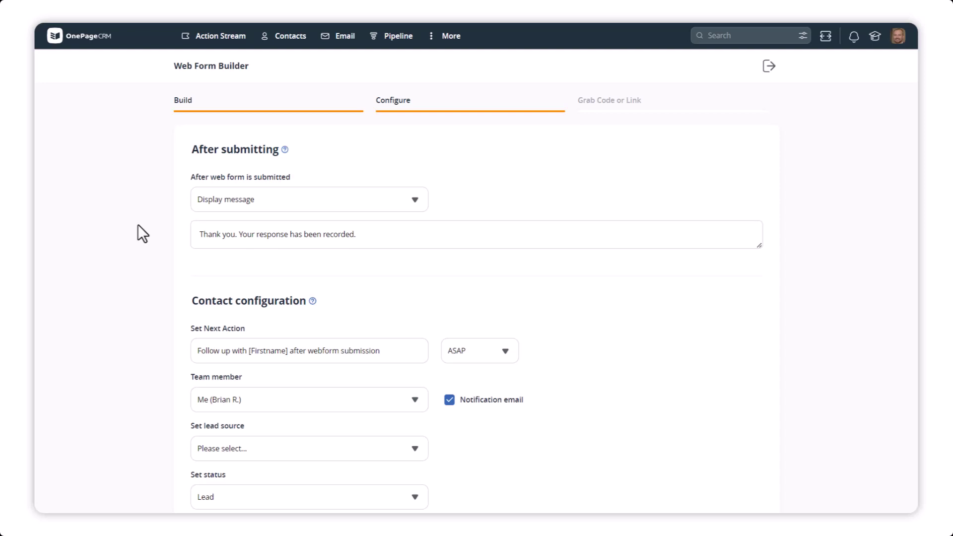
scroll(142, 233, "down", 3)
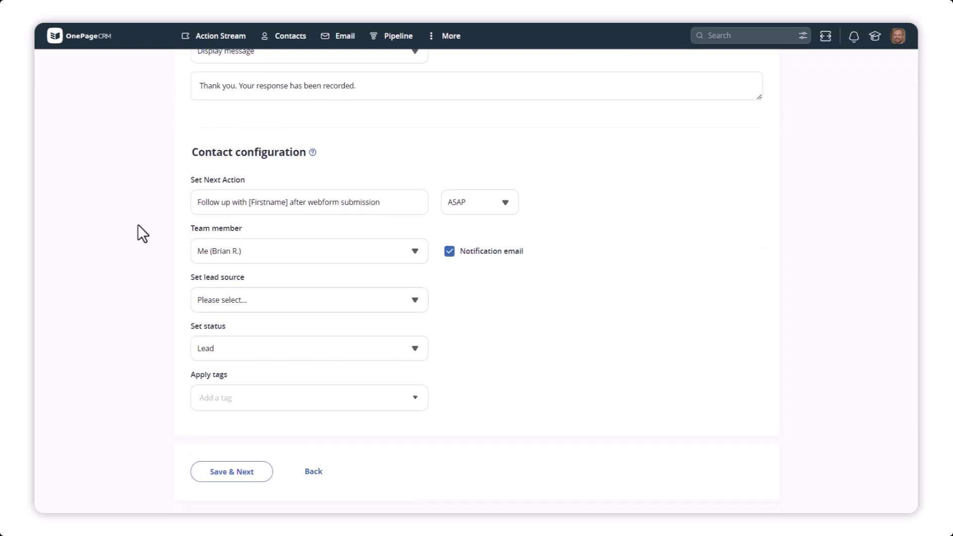
Set Next Action due to Tomorrow and lead source to Email or Web, keeping notification email on.
left_click(391, 202)
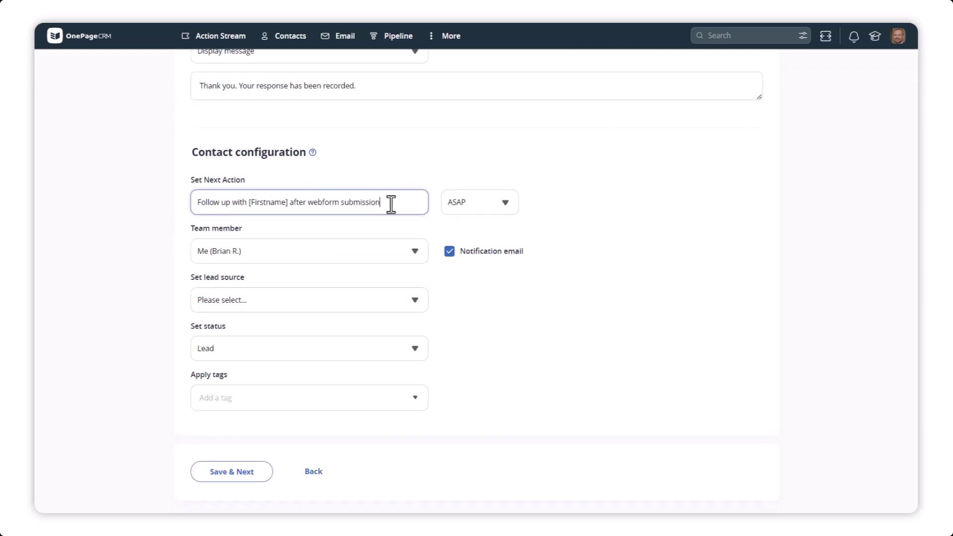
left_click(499, 205)
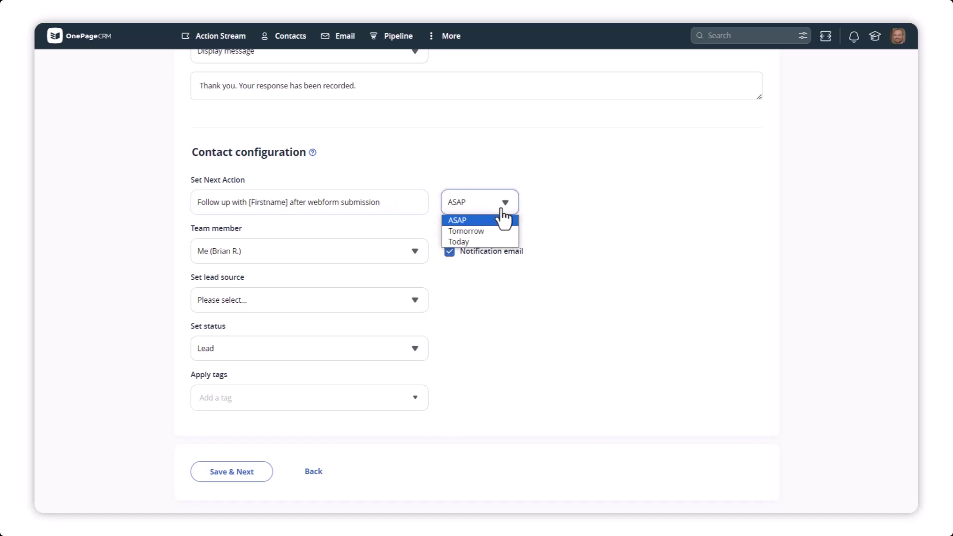
left_click(498, 229)
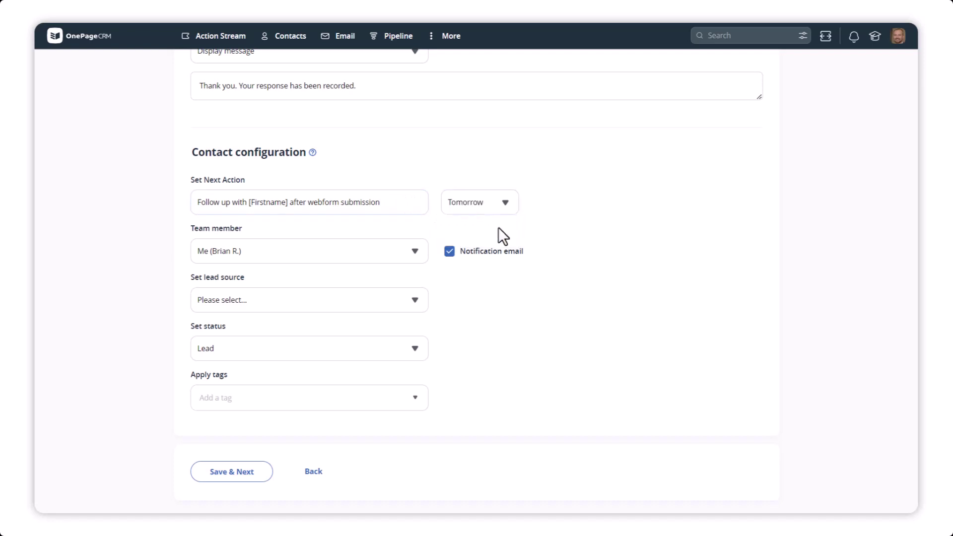
left_click(416, 253)
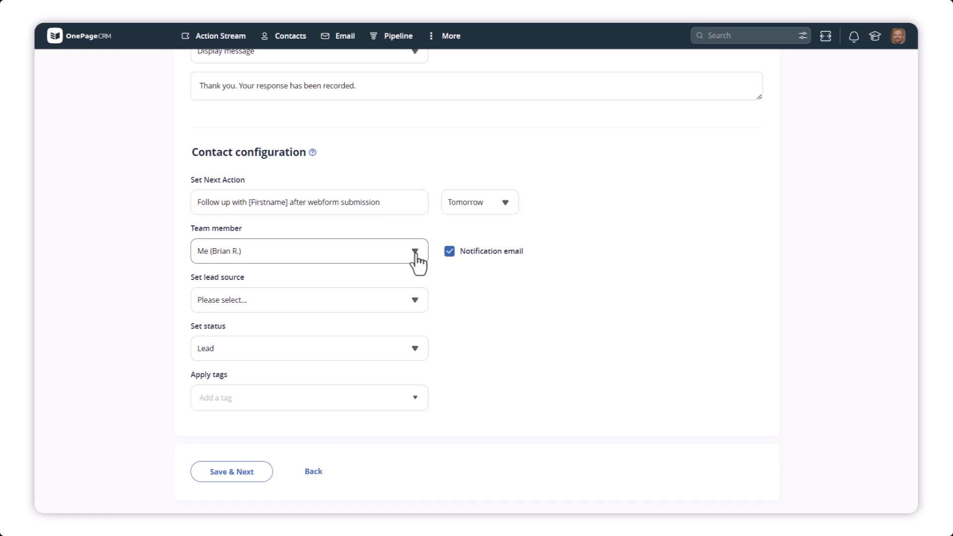
left_click(414, 299)
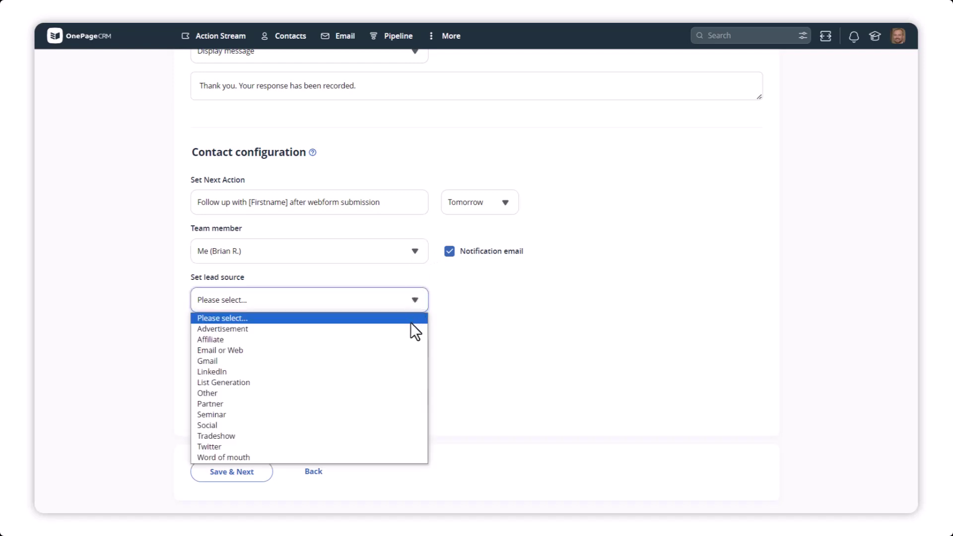
left_click(406, 351)
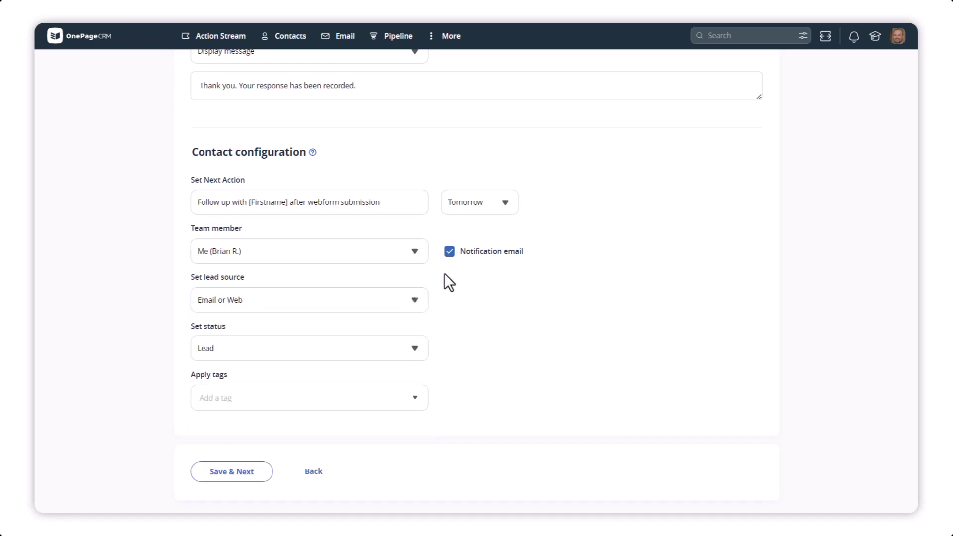
left_click(449, 251)
left_click(449, 251)
Save the configuration, keep Accepting responses on, and copy the form's shareable URL.
left_click(231, 471)
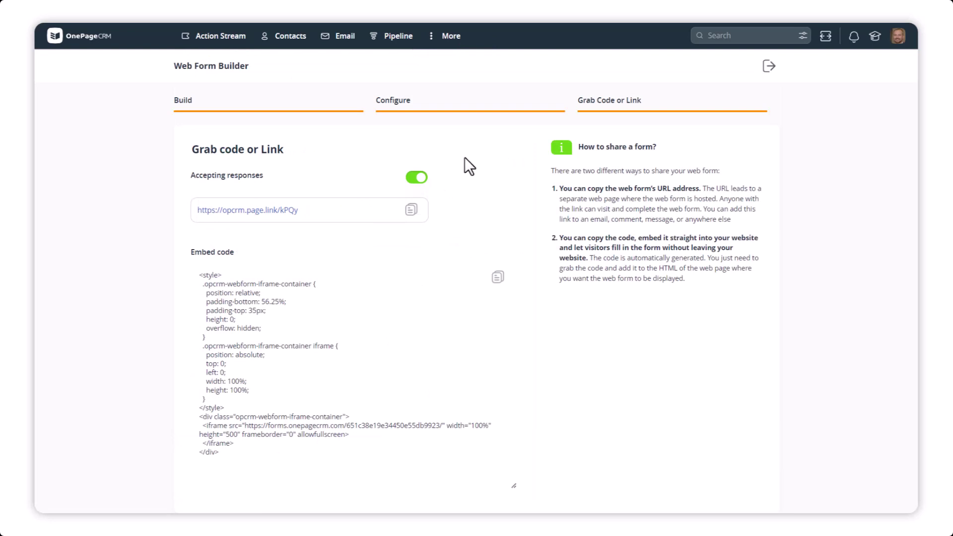
left_click(416, 179)
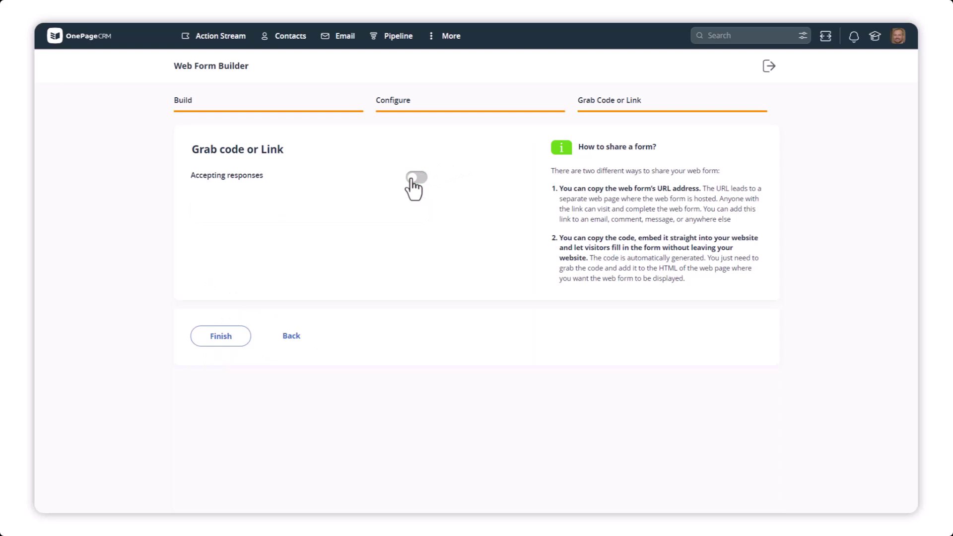
left_click(413, 179)
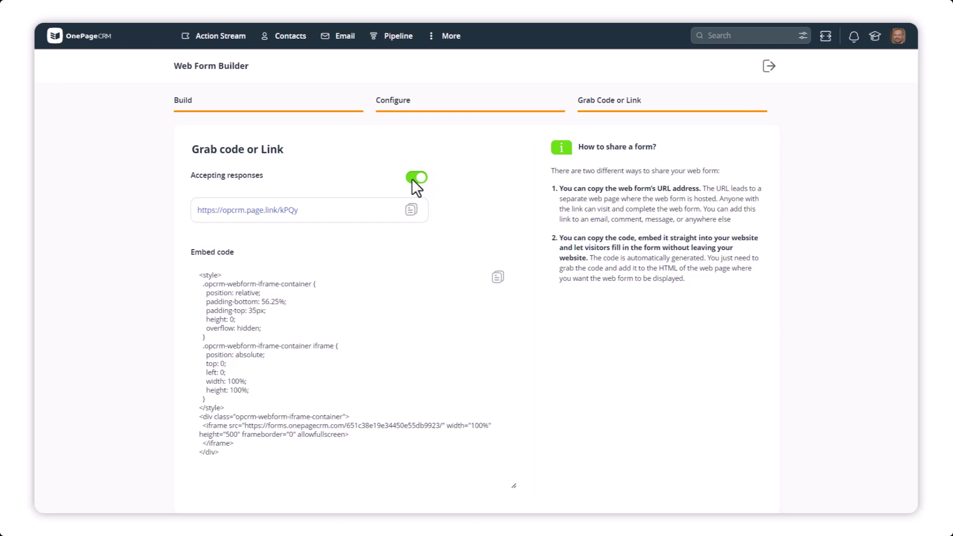
left_click(411, 212)
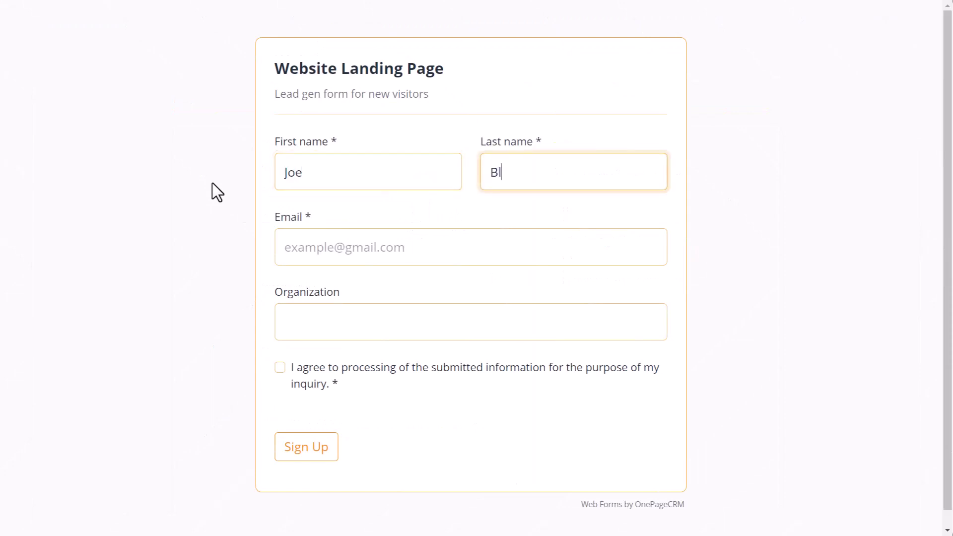
type("oggs")
Enter a test visitor's last name, email and organization on the hosted form.
key("Tab")
key("Tab")
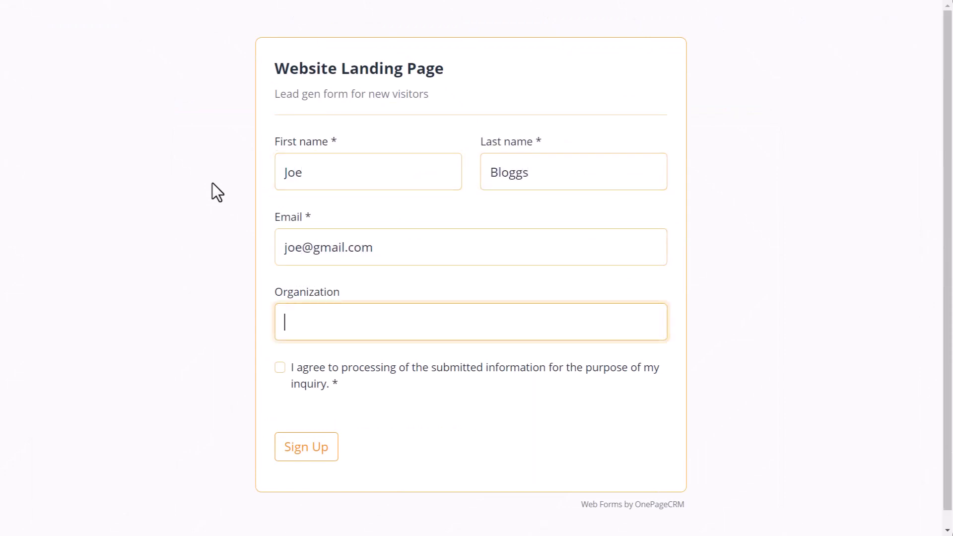
type("Acme Inc")
key("Tab")
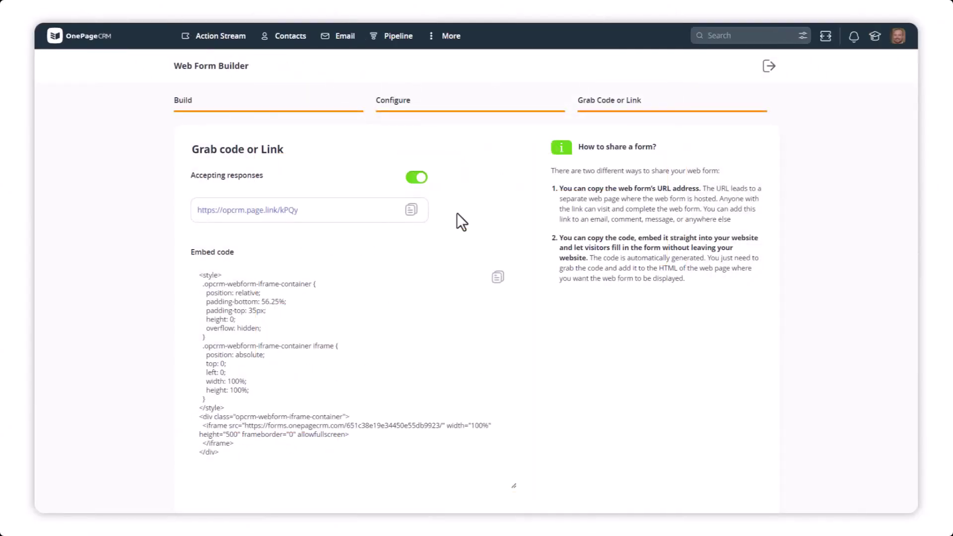
Copy the embed code, finish, and toggle Contact Form's Published switch off and back on.
left_click(498, 278)
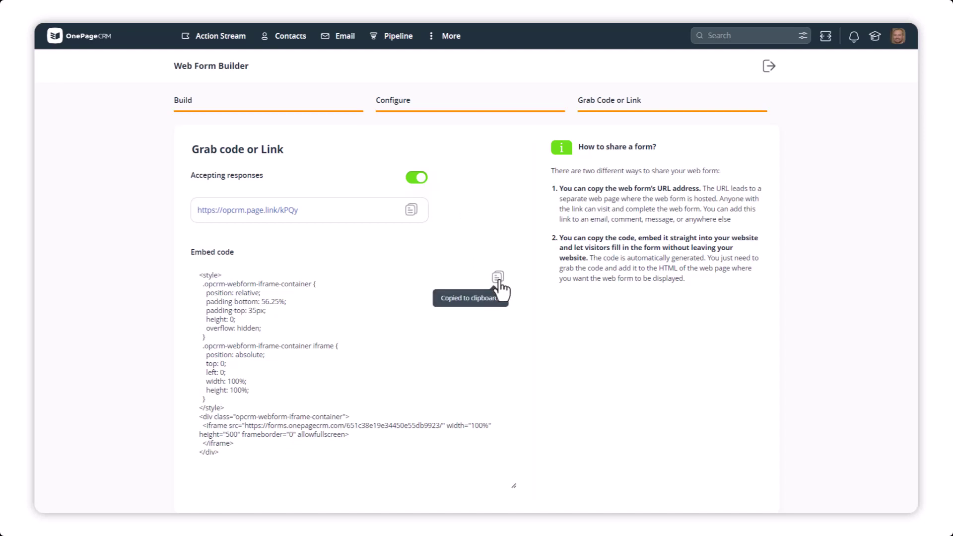
scroll(520, 305, "down", 1)
scroll(520, 305, "down", 2)
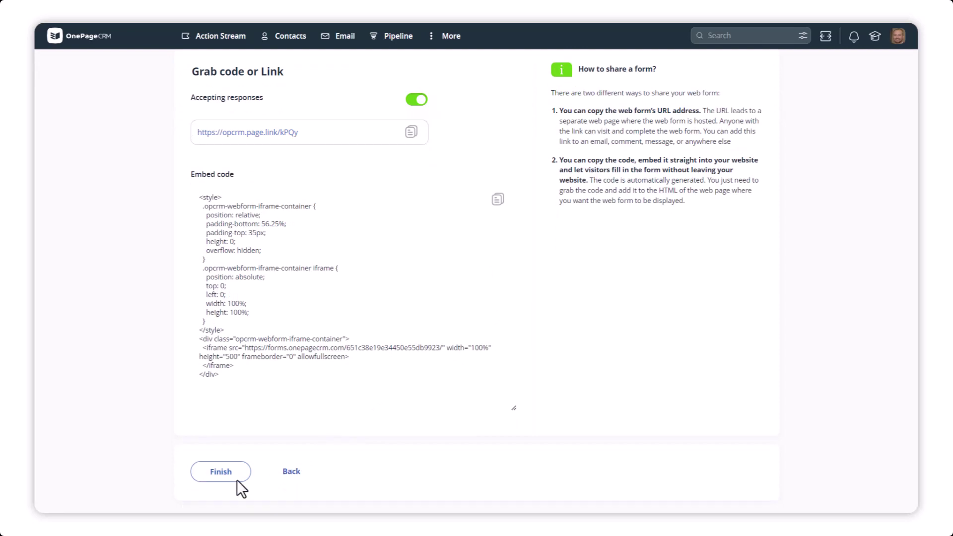
left_click(220, 472)
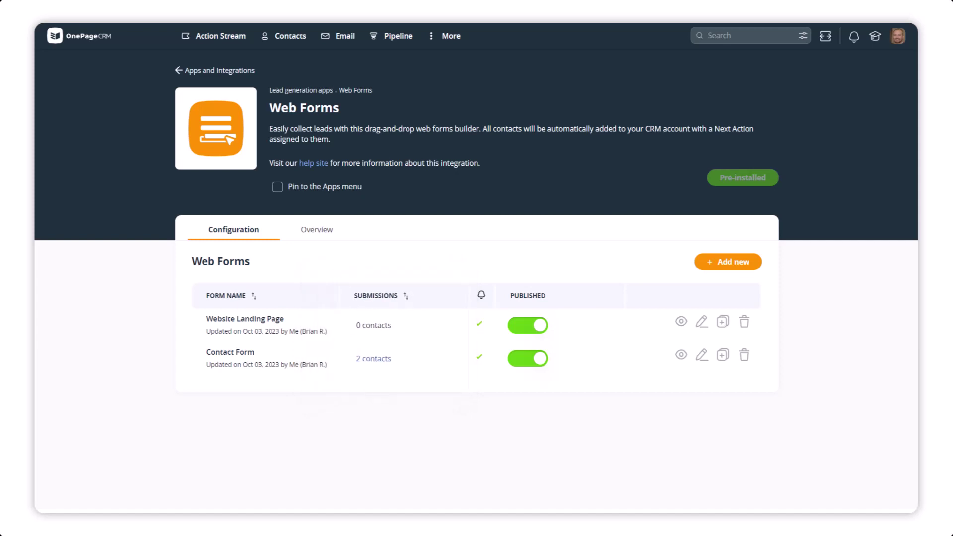
left_click(527, 360)
left_click(521, 363)
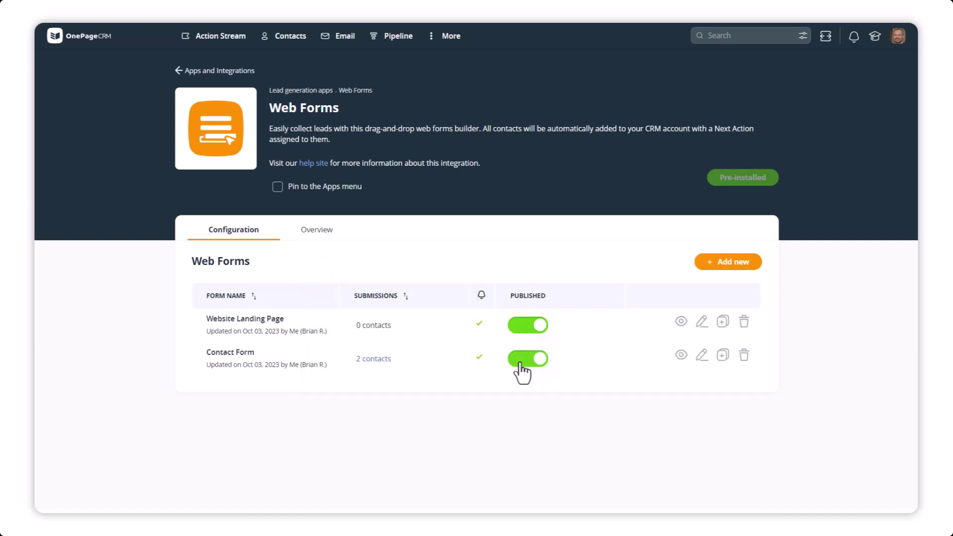